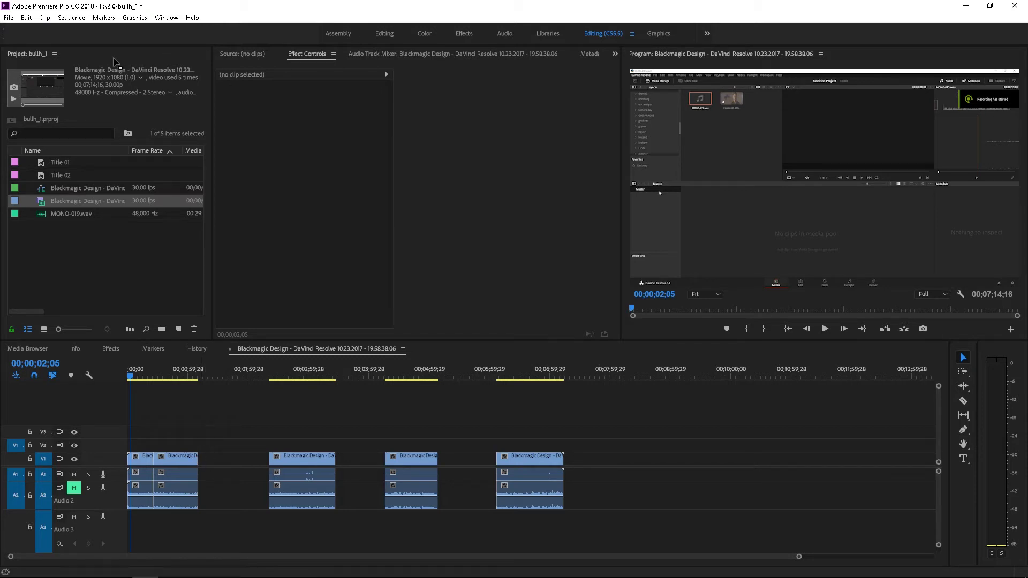
Close all timeline gaps, undo it, then marquee-select the second, third and fourth clips
left_click(72, 18)
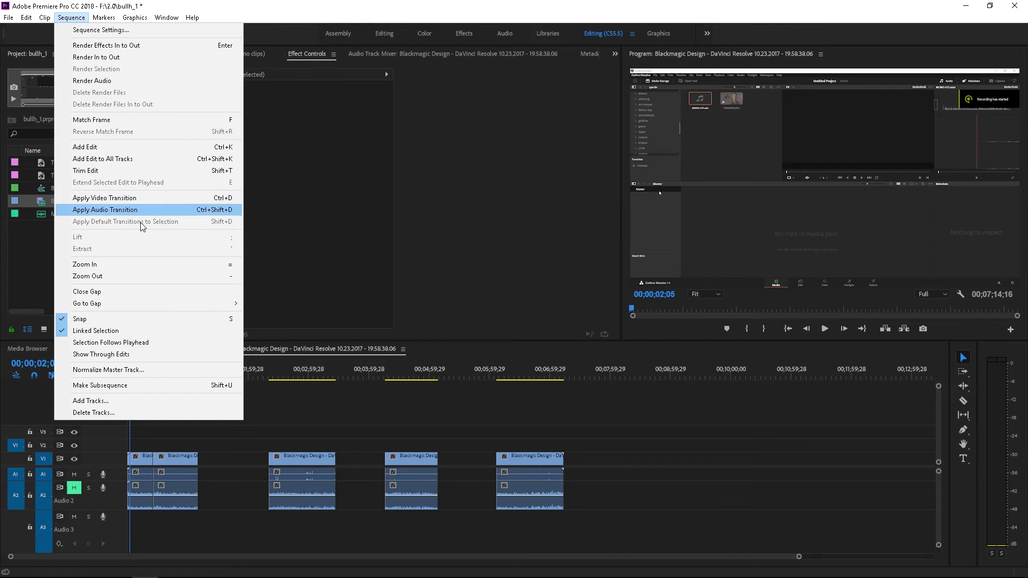
left_click(88, 292)
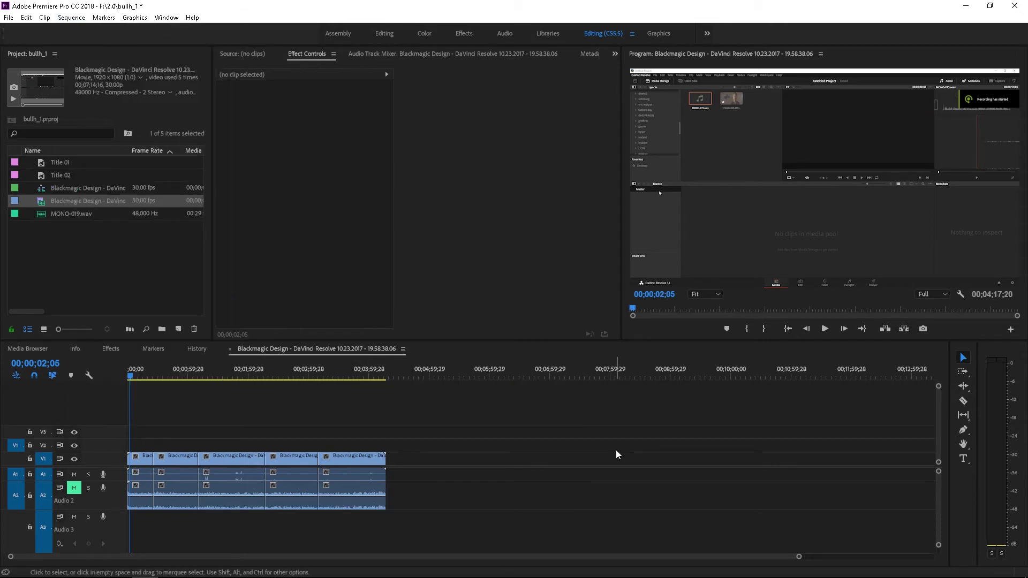
key("ctrl+z")
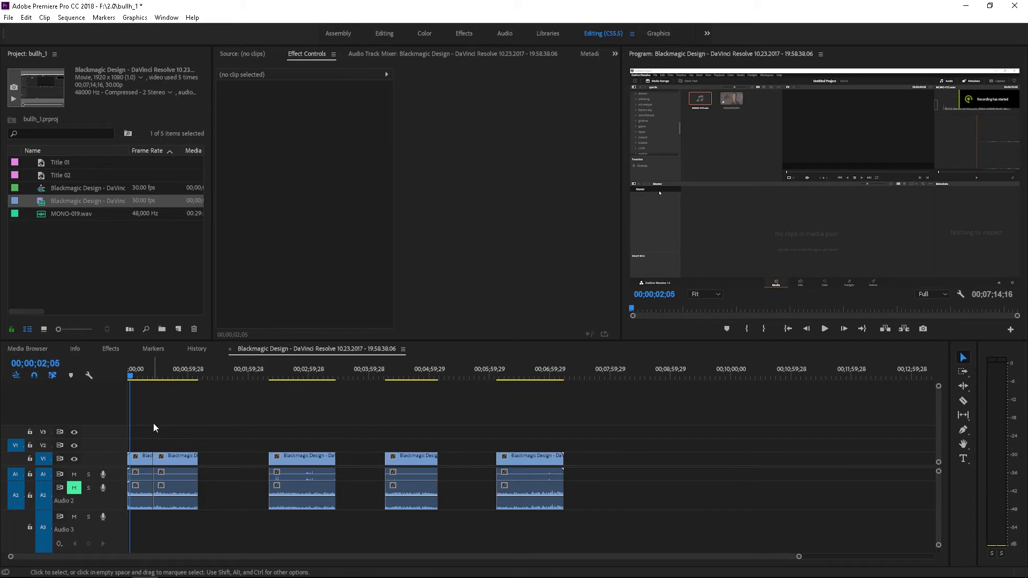
left_click(137, 421)
mouse_move(271, 416)
left_mouse_down()
mouse_move(382, 421)
mouse_move(419, 475)
left_mouse_up()
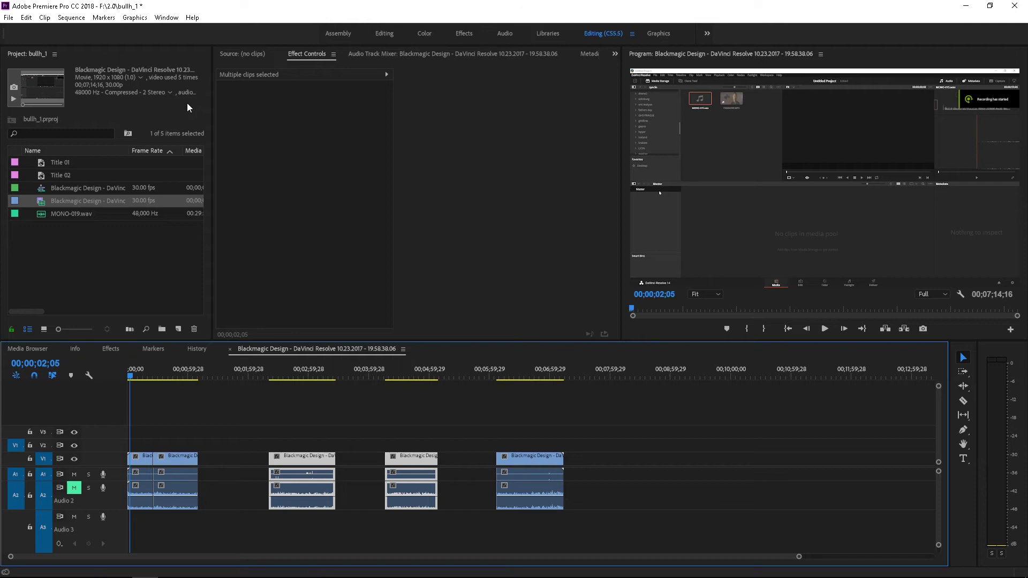
left_click(58, 21)
left_click(140, 300)
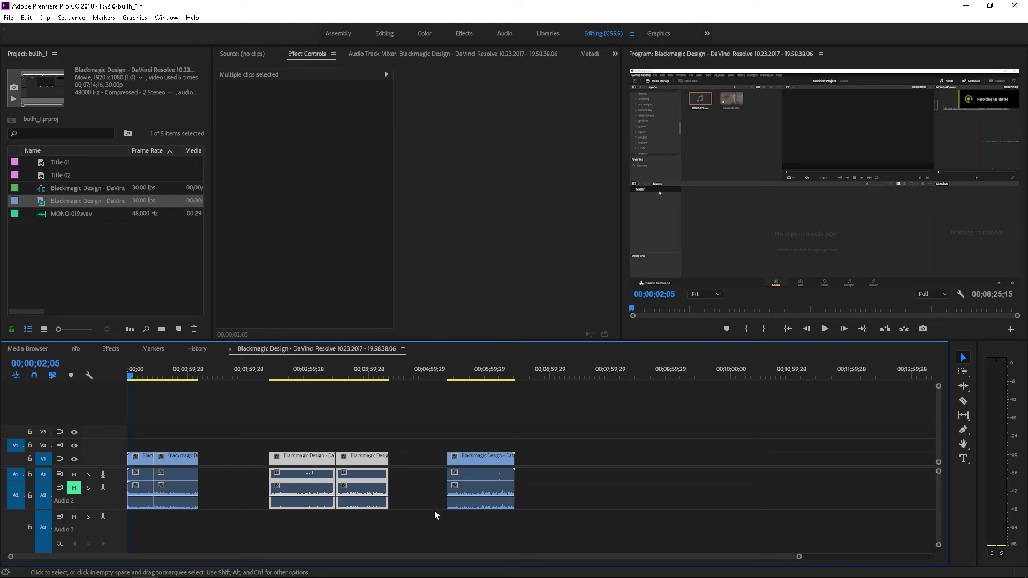
key("ctrl+z")
left_click(138, 442)
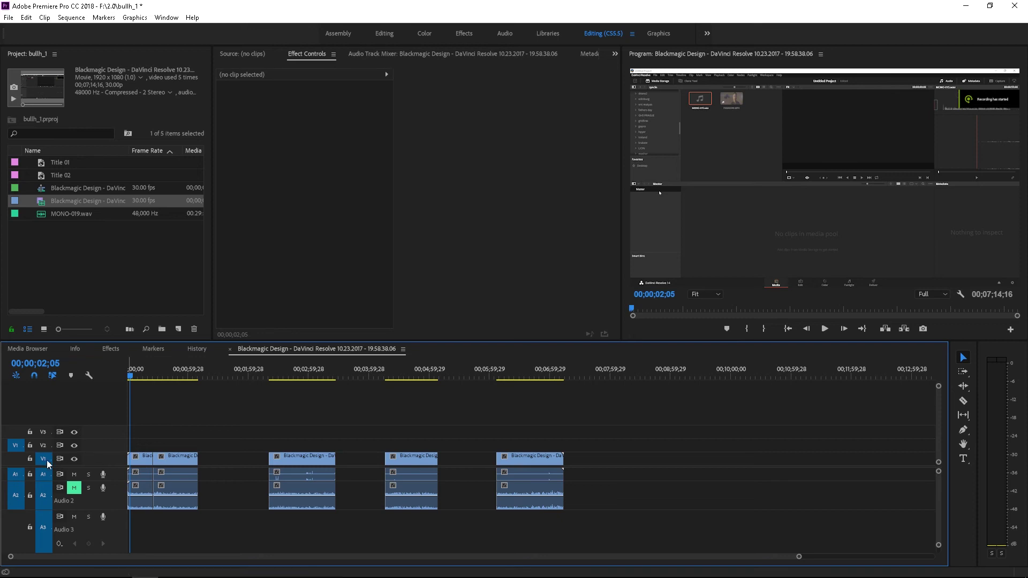
Lock V1, move the playhead to 00;04;27;10, and select the second clip's audio
left_click(29, 459)
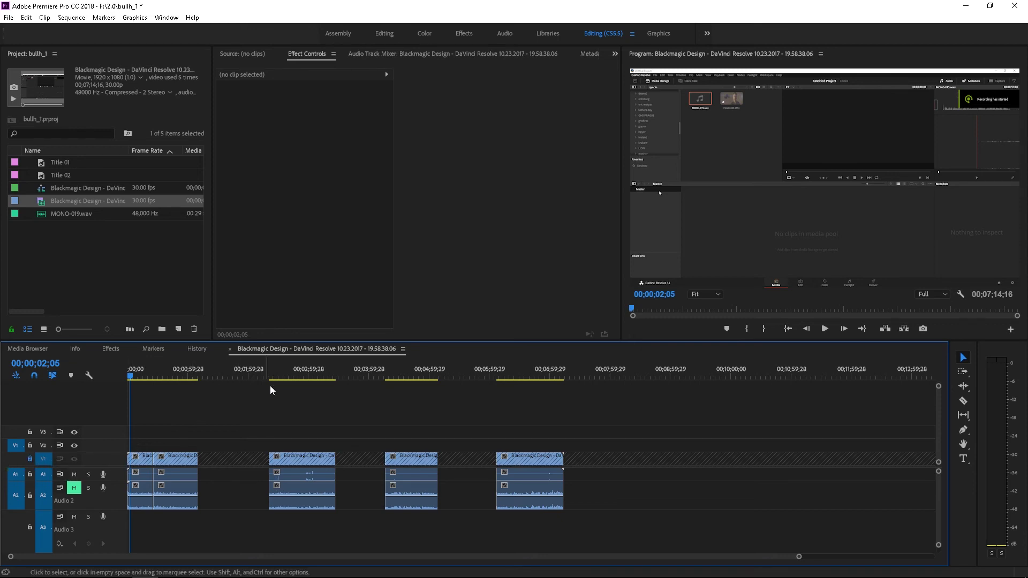
left_click(308, 371)
left_click(397, 371)
left_click(301, 486)
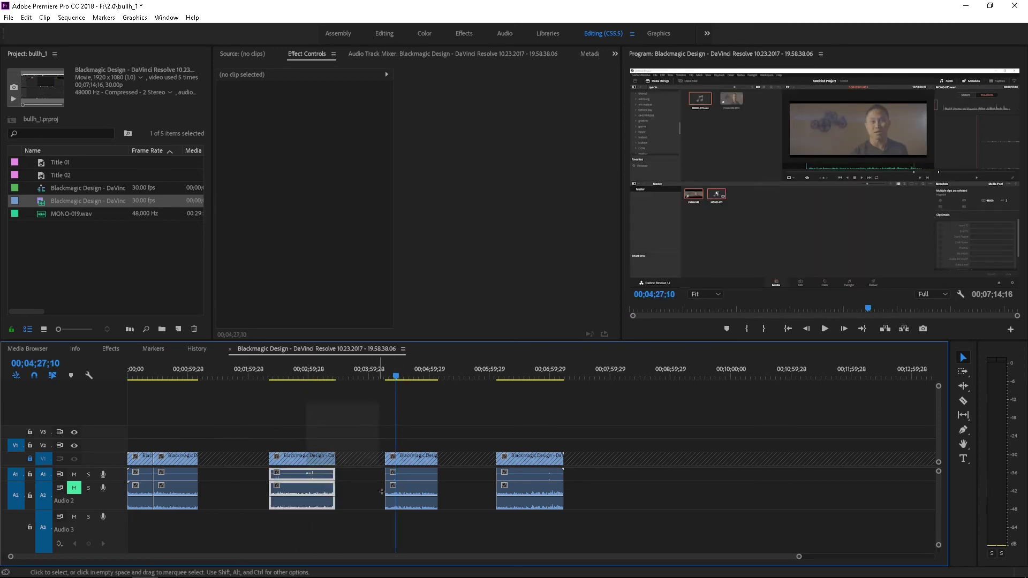
Add the third clip's audio to the selection and run Close Gap with V1 locked
left_click_drag(439, 519, 305, 402)
left_click(71, 18)
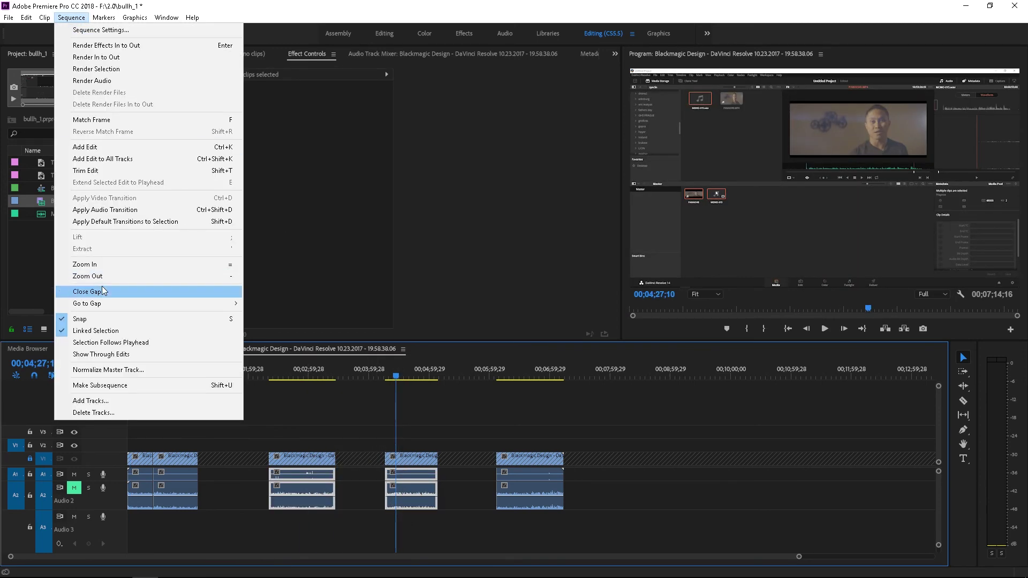
left_click(89, 292)
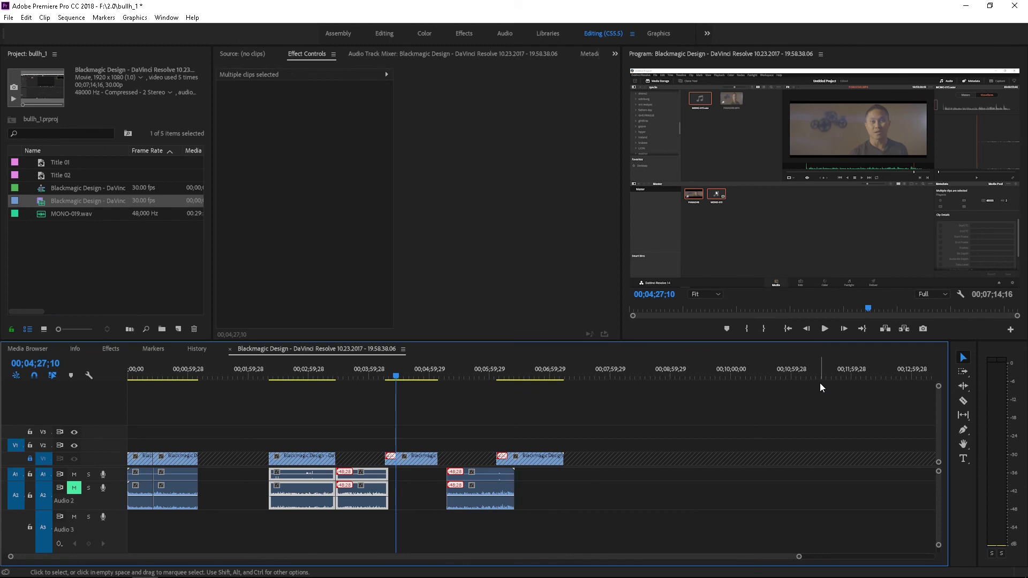